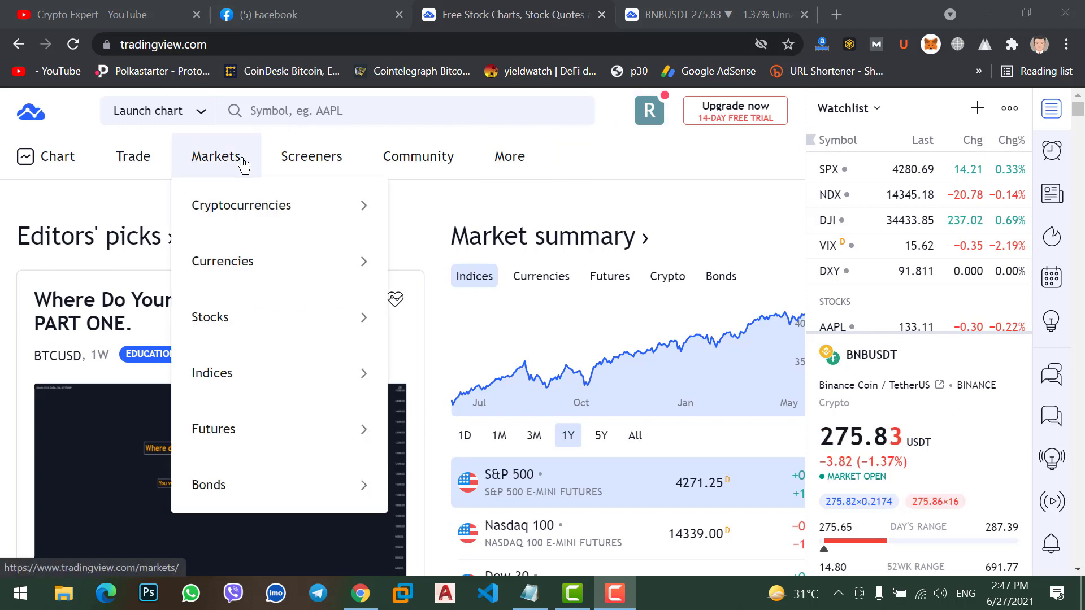
- Bring up the TradingView home page with Editors' picks, market summary and BNBUSDT watchlist
{"action": "mouse_move", "coordinate": [308, 166]}
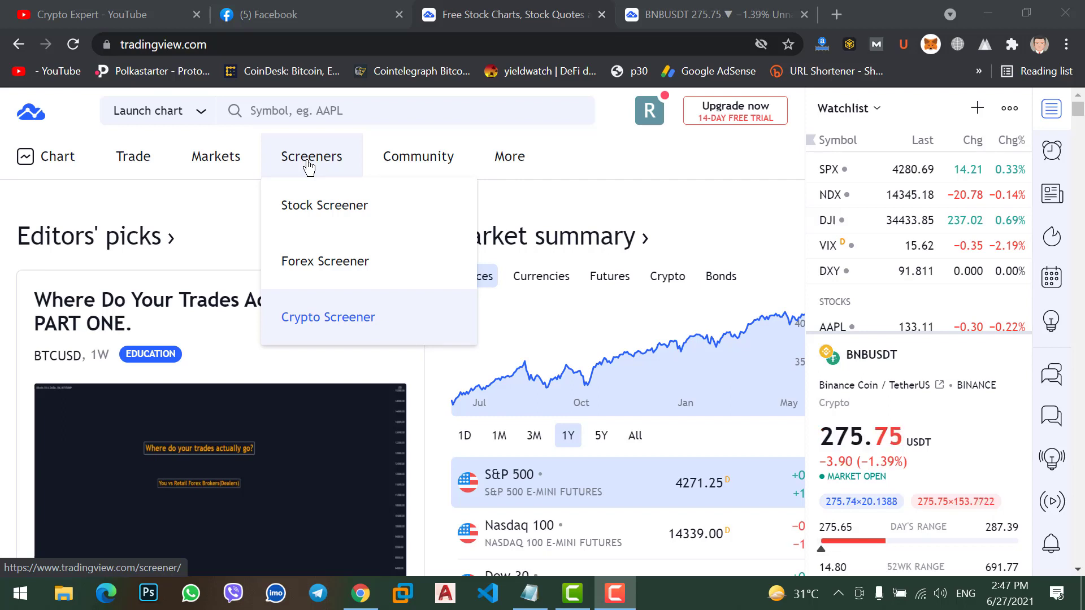
- Open the Crypto Screener (8510 matches) and show its Filters panel
{"action": "left_click", "coordinate": [342, 314]}
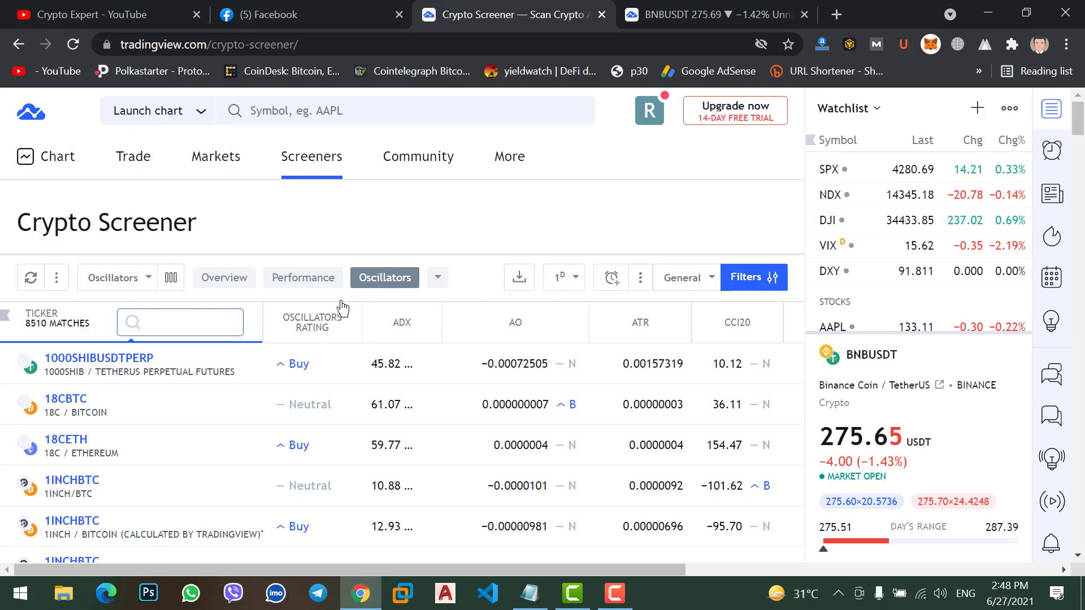
{"action": "left_click", "coordinate": [740, 287]}
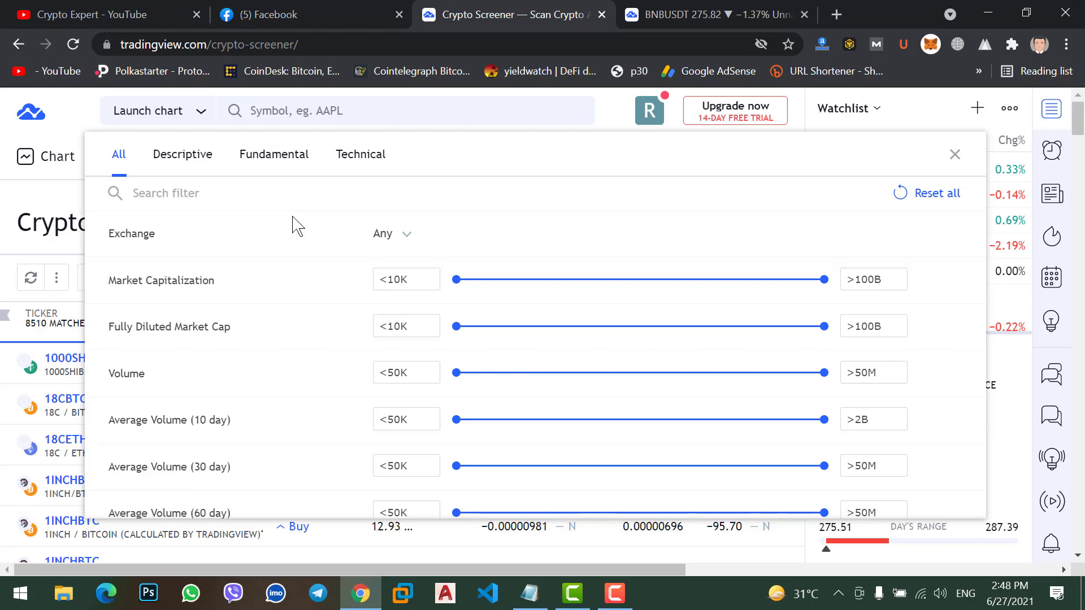
- Filter the screener's Exchange to BINANCE and close the filters panel
{"action": "left_click", "coordinate": [382, 234]}
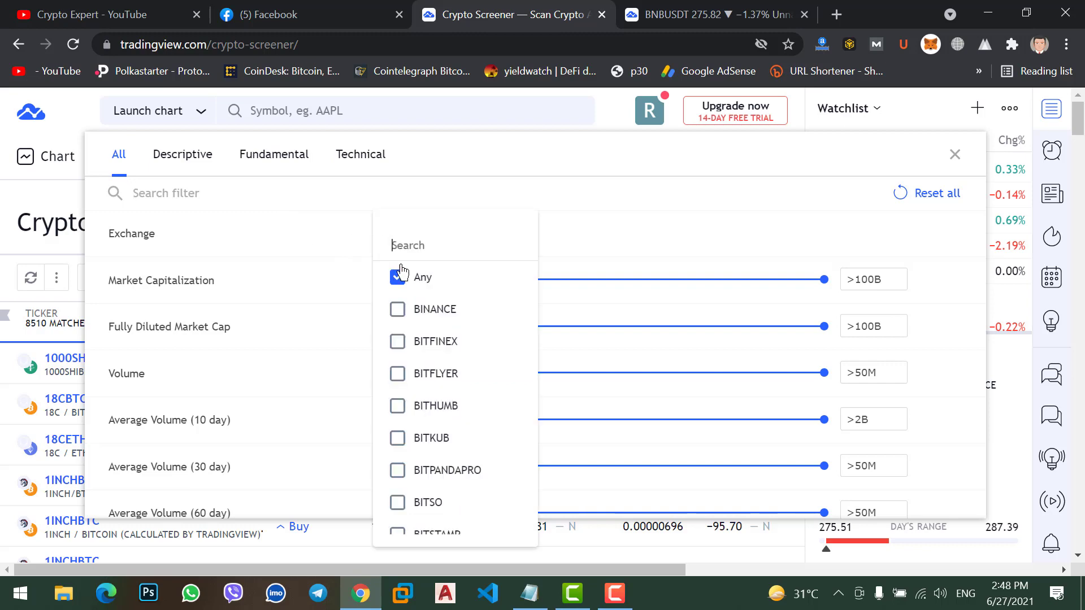
{"action": "left_click", "coordinate": [397, 309]}
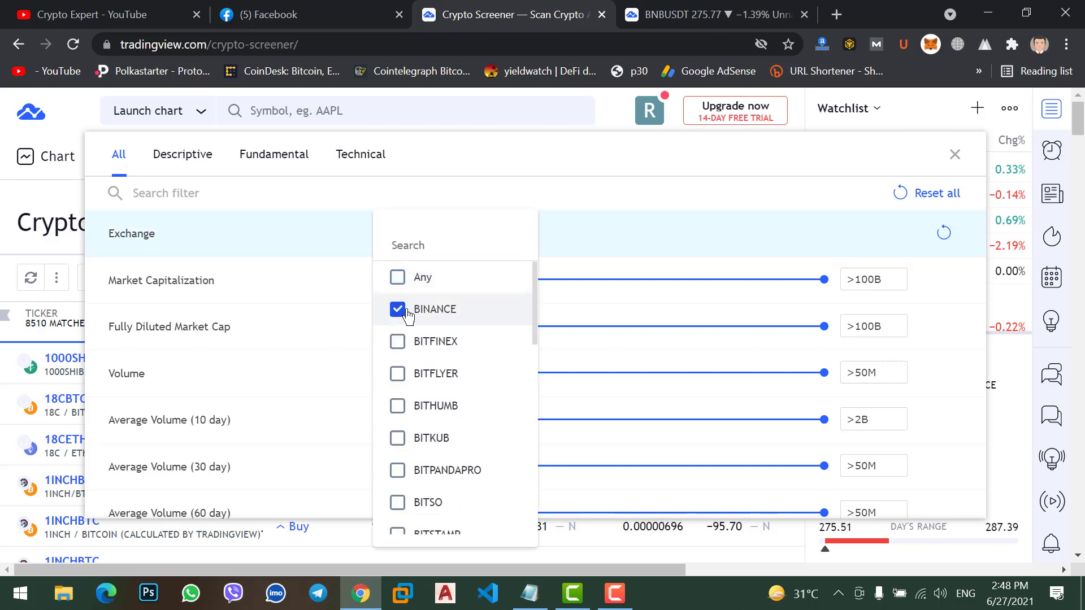
{"action": "left_click", "coordinate": [955, 154]}
{"action": "left_click", "coordinate": [955, 154]}
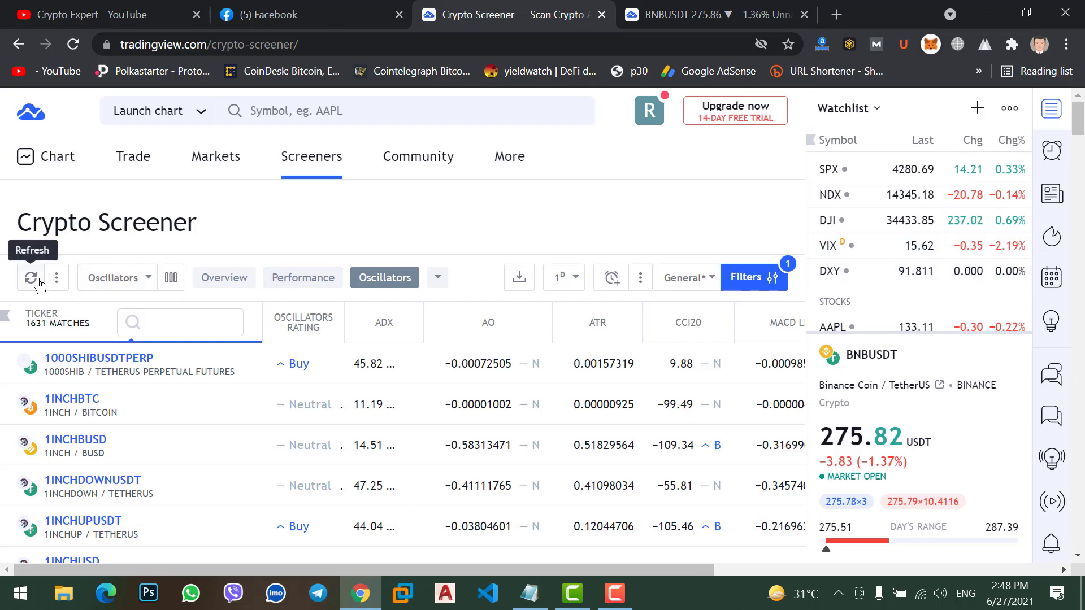
- Check the refresh interval options, refresh the 1631 results and bring up the column sets
{"action": "left_click", "coordinate": [56, 277]}
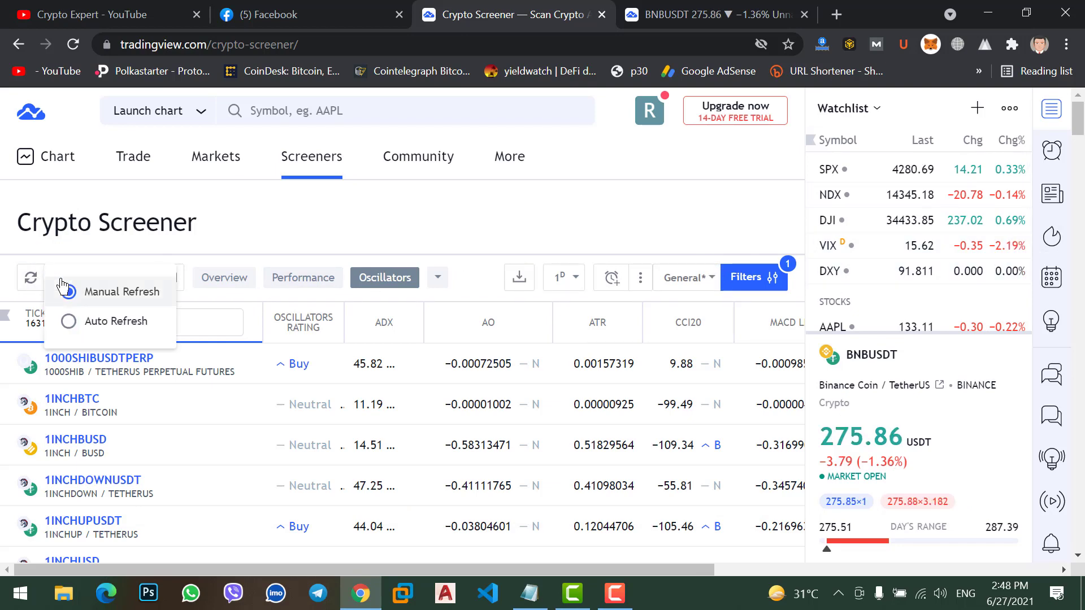
{"action": "left_click", "coordinate": [116, 320]}
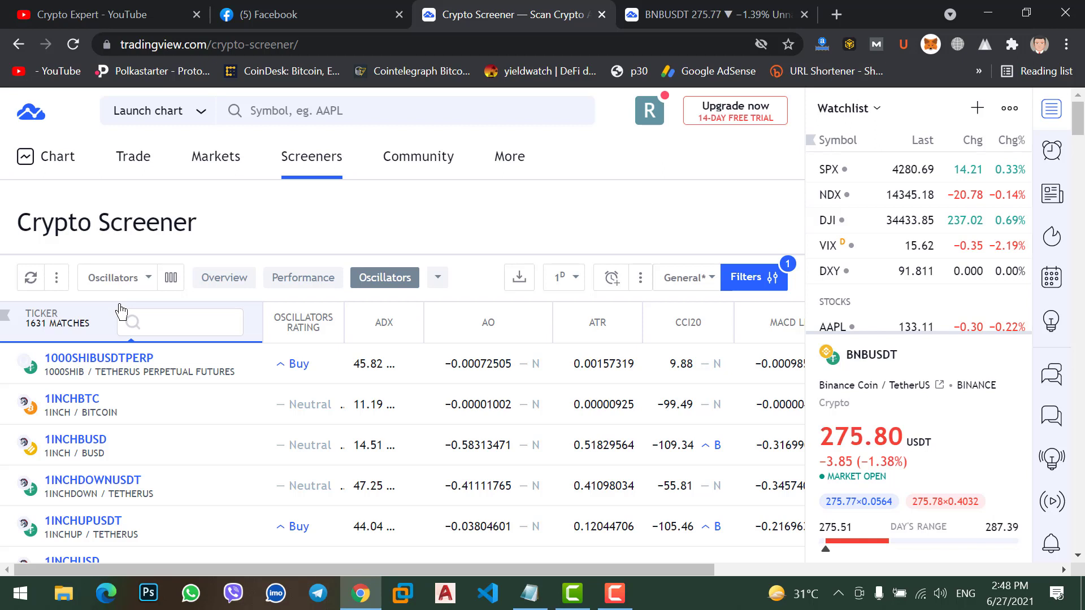
{"action": "left_click", "coordinate": [31, 286]}
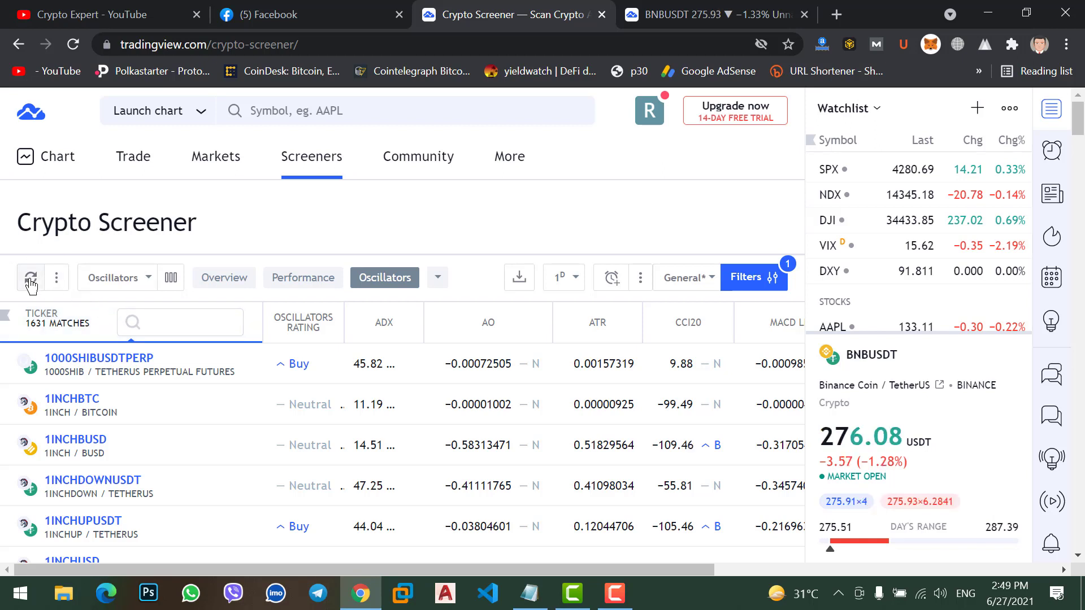
{"action": "left_click", "coordinate": [107, 279]}
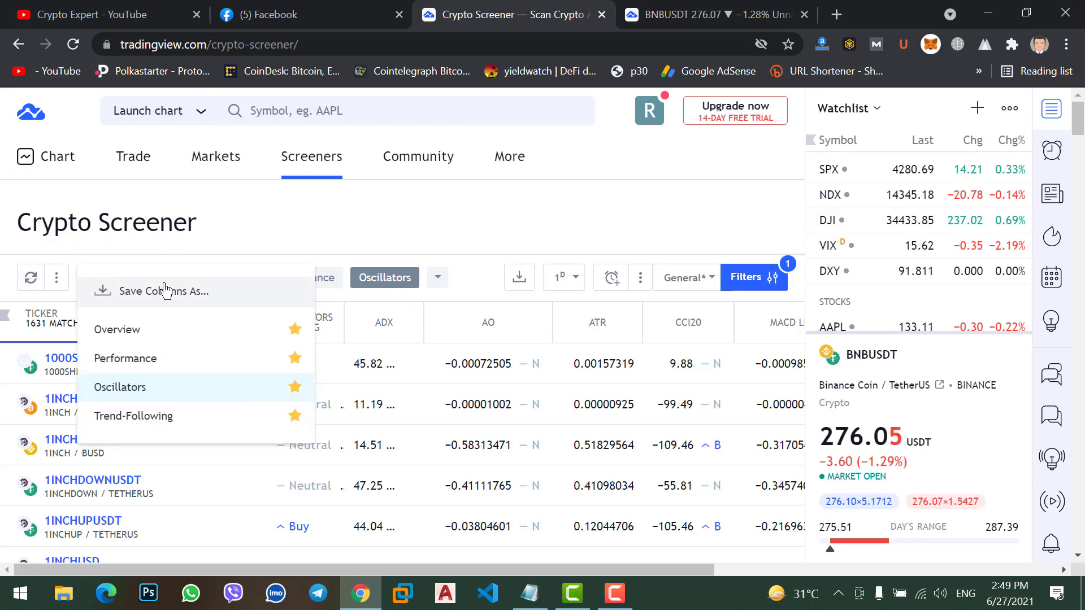
- Keep the Oscillators column set and begin a ticker search for bnb
{"action": "left_click", "coordinate": [159, 397]}
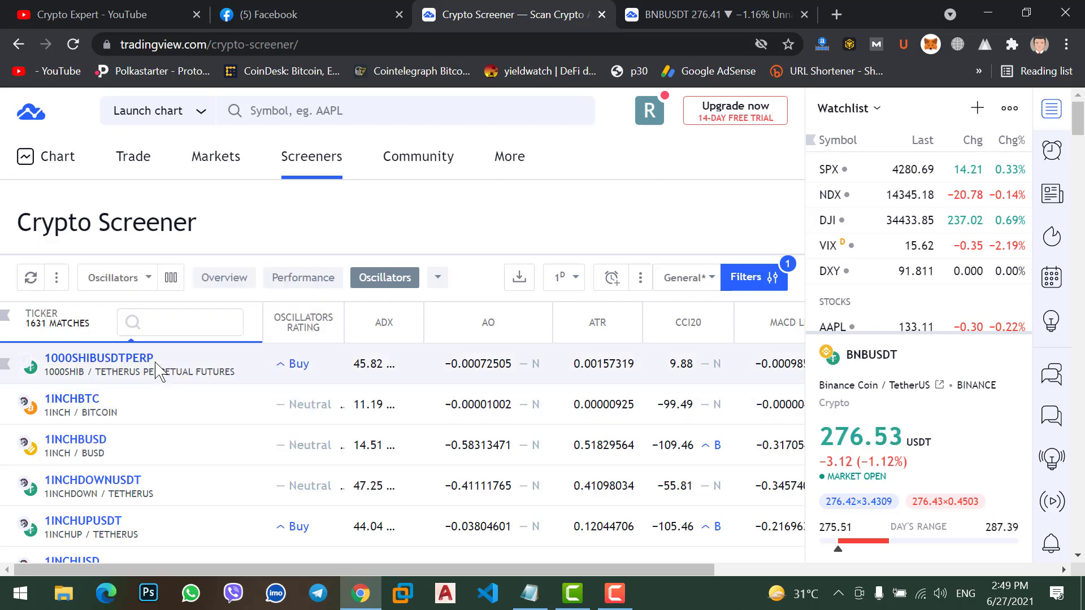
{"action": "left_click", "coordinate": [159, 321]}
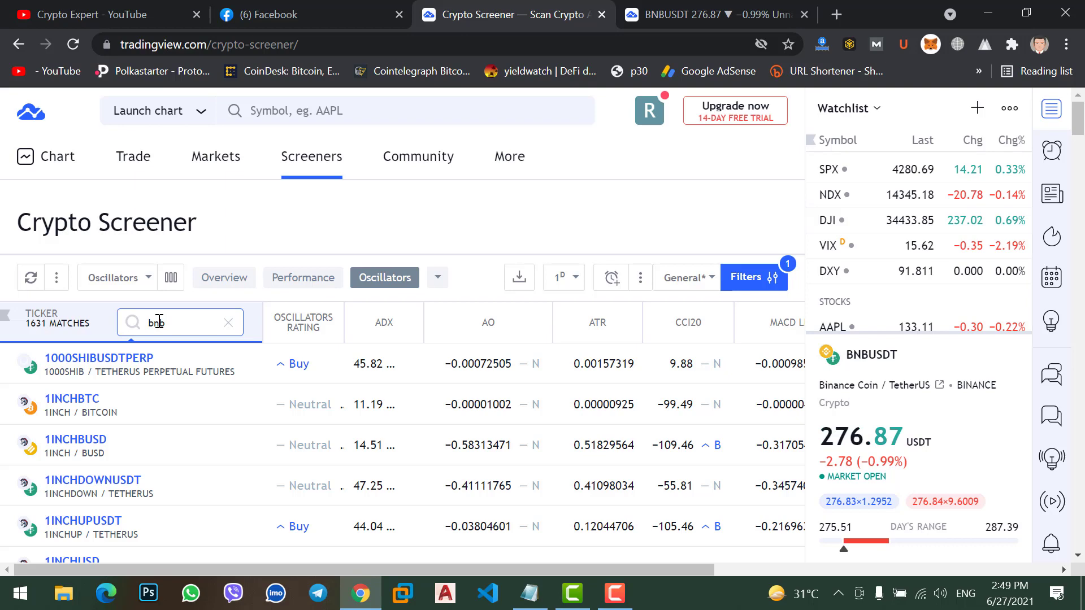
- Search the screener for bnbusdt, then replace the search with xrpusdt
{"action": "type", "text": "usdt"}
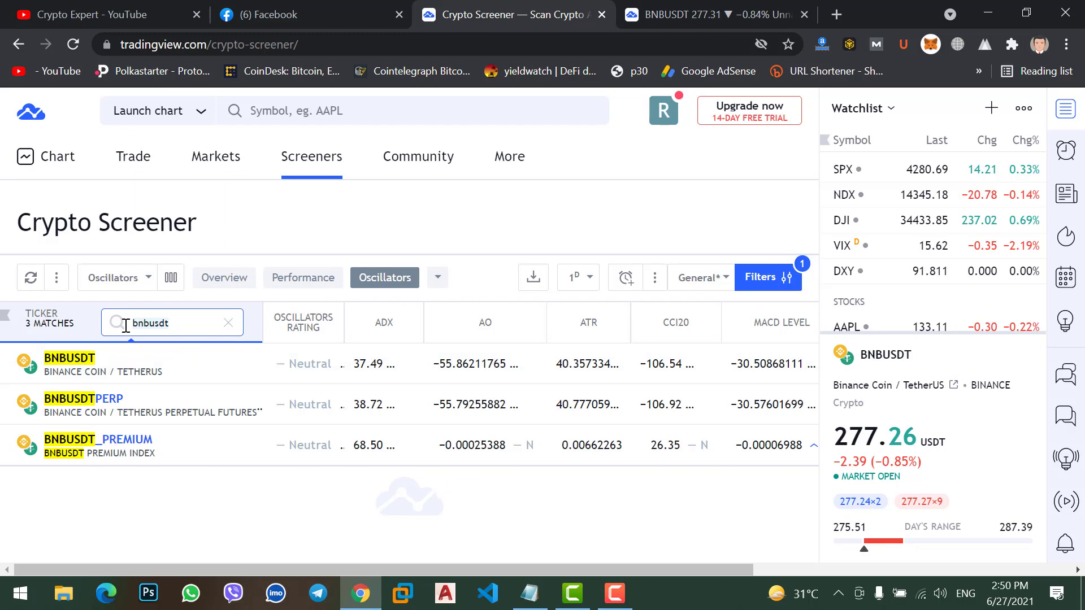
{"action": "key", "text": "ctrl+a"}
{"action": "type", "text": "xrpu"}
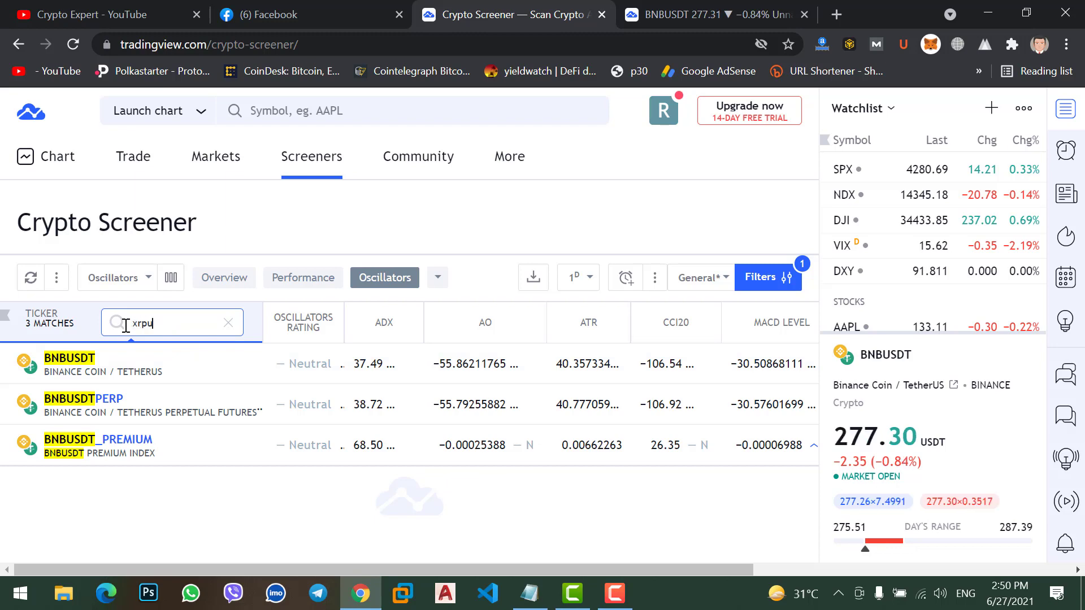
{"action": "type", "text": "sdt"}
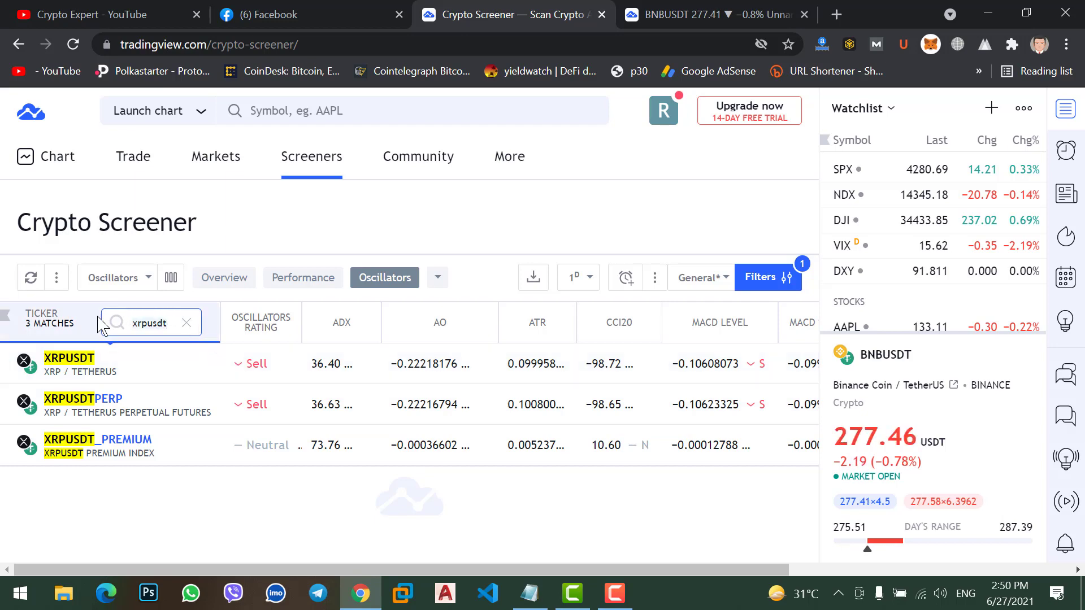
- Replace the ticker search with adausdt, then with btcusdt
{"action": "key", "text": "ctrl+a"}
{"action": "type", "text": "adausd"}
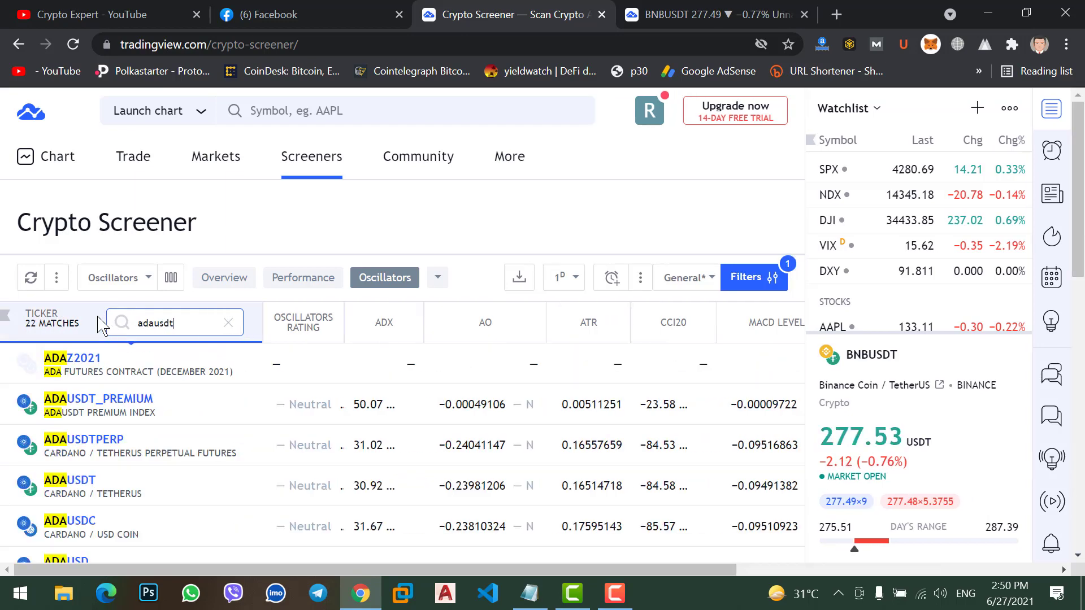
{"action": "type", "text": "t"}
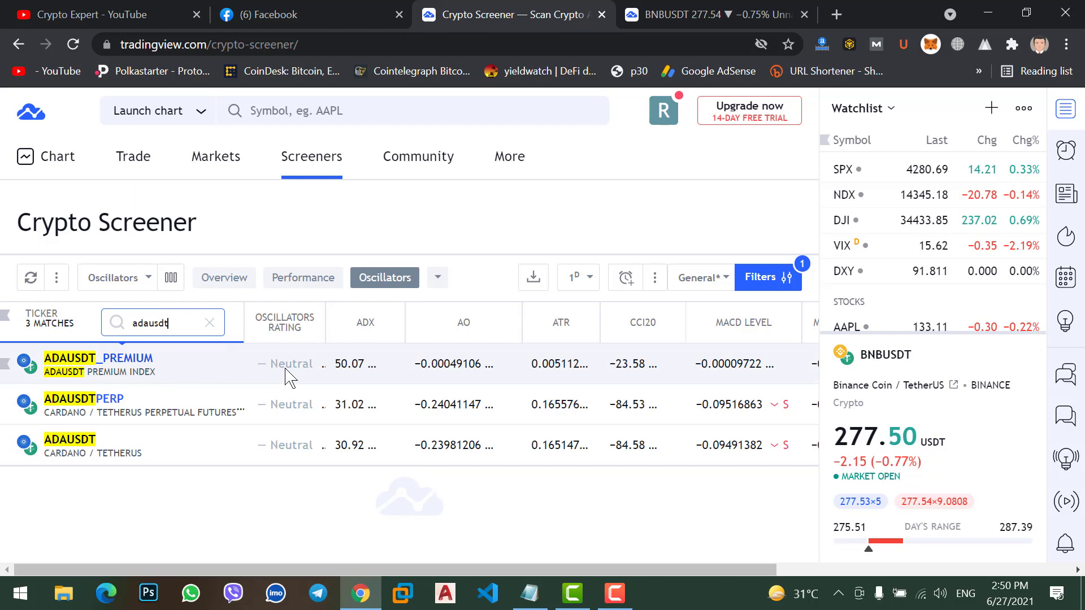
{"action": "key", "text": "ctrl+a"}
{"action": "type", "text": "btc"}
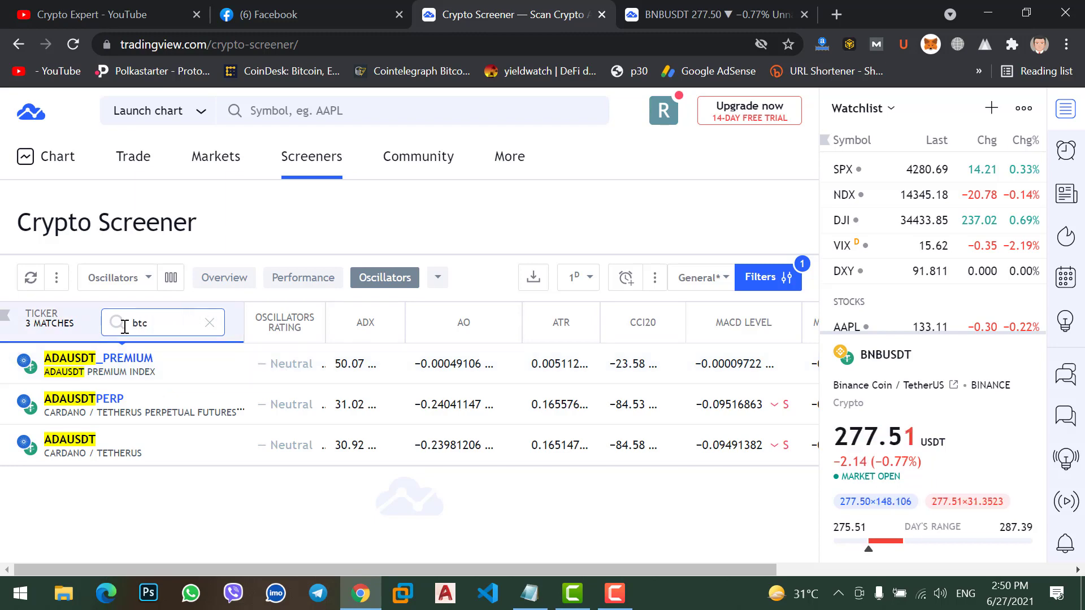
{"action": "type", "text": "usdt"}
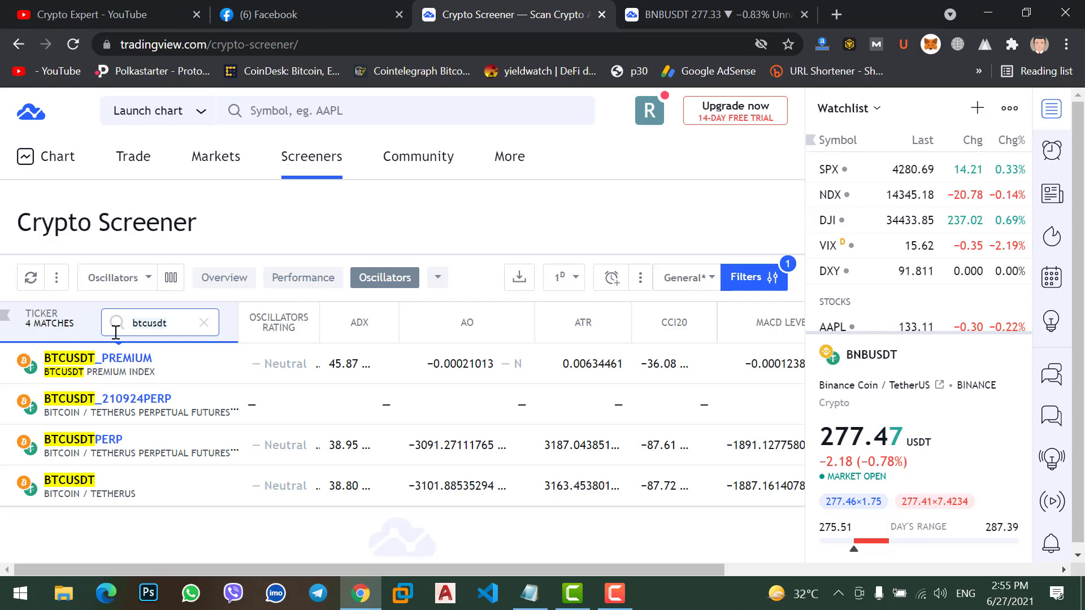
- Switch the BTCUSDT results to the Trend-Following column set
{"action": "left_click", "coordinate": [129, 284]}
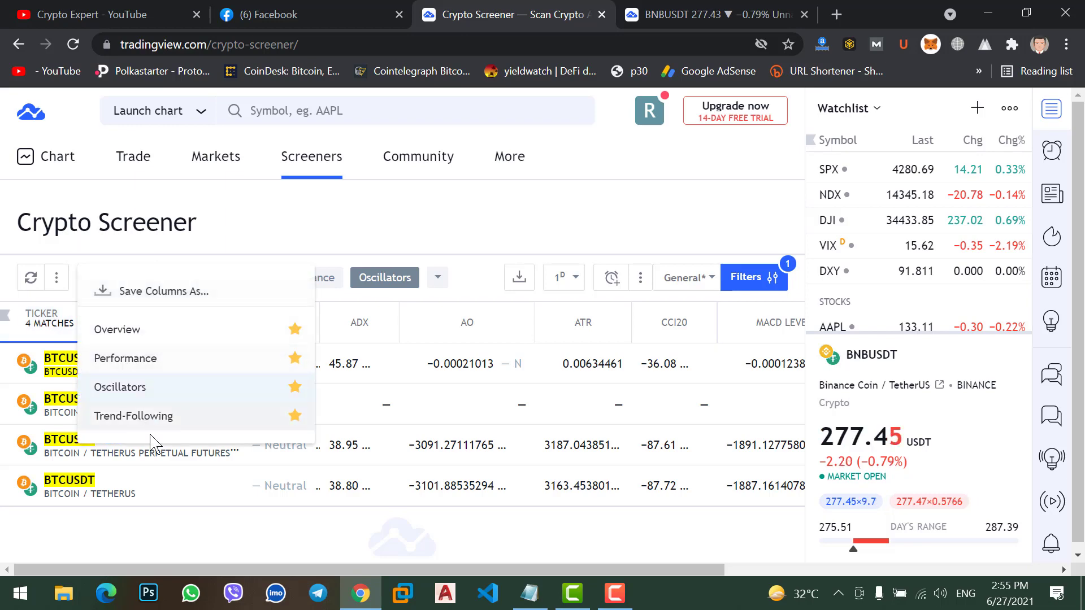
{"action": "left_click", "coordinate": [139, 417]}
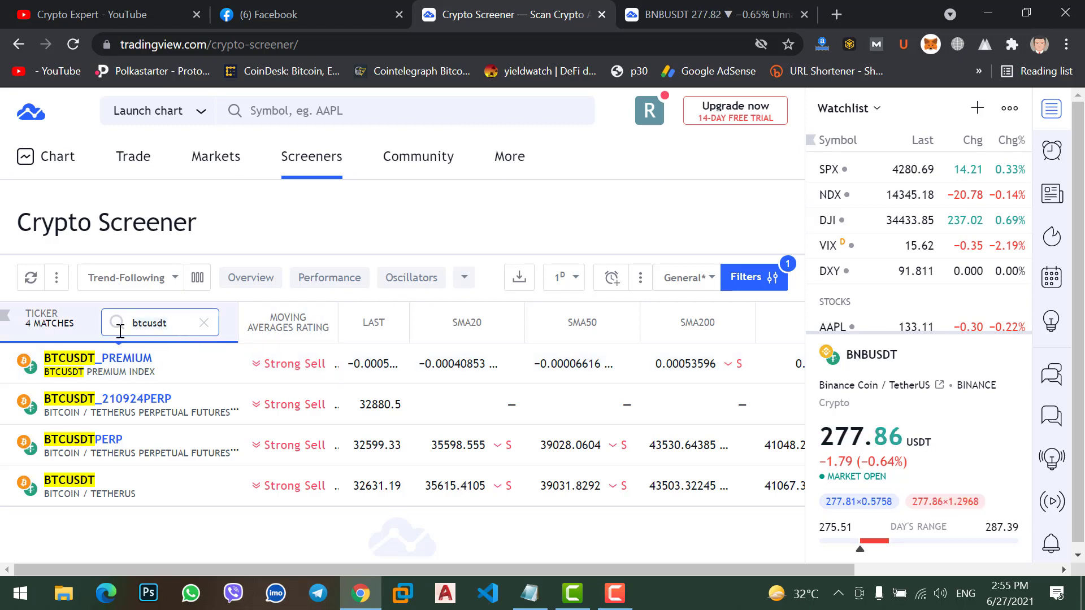
- Look up dogeusdt, maticusdt and 1inchusdt in turn, then erase the ticker search
{"action": "key", "text": "ctrl+a"}
{"action": "type", "text": "doge"}
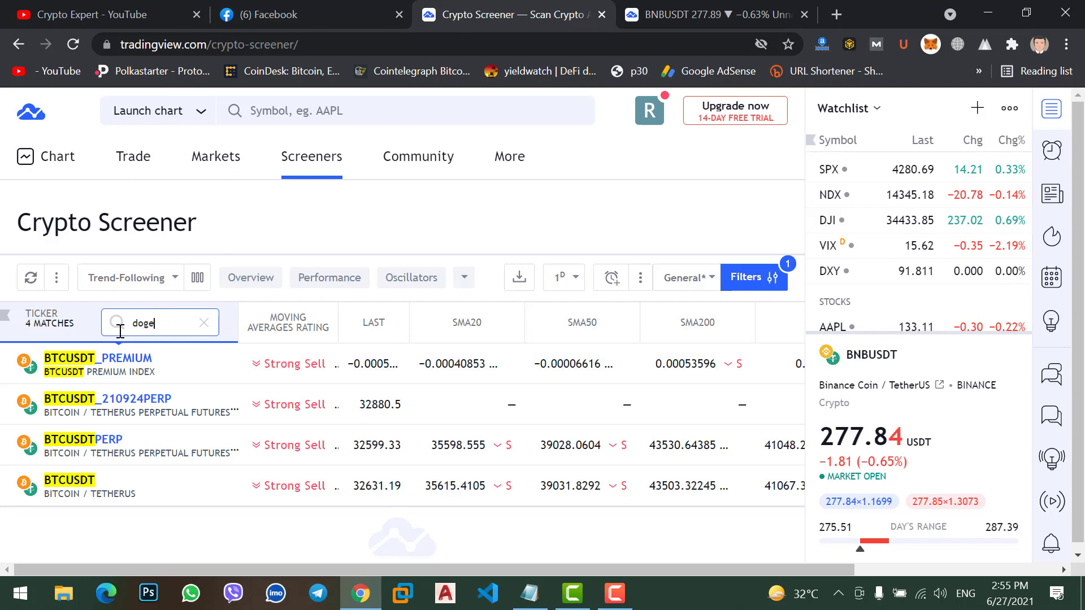
{"action": "type", "text": "usdt"}
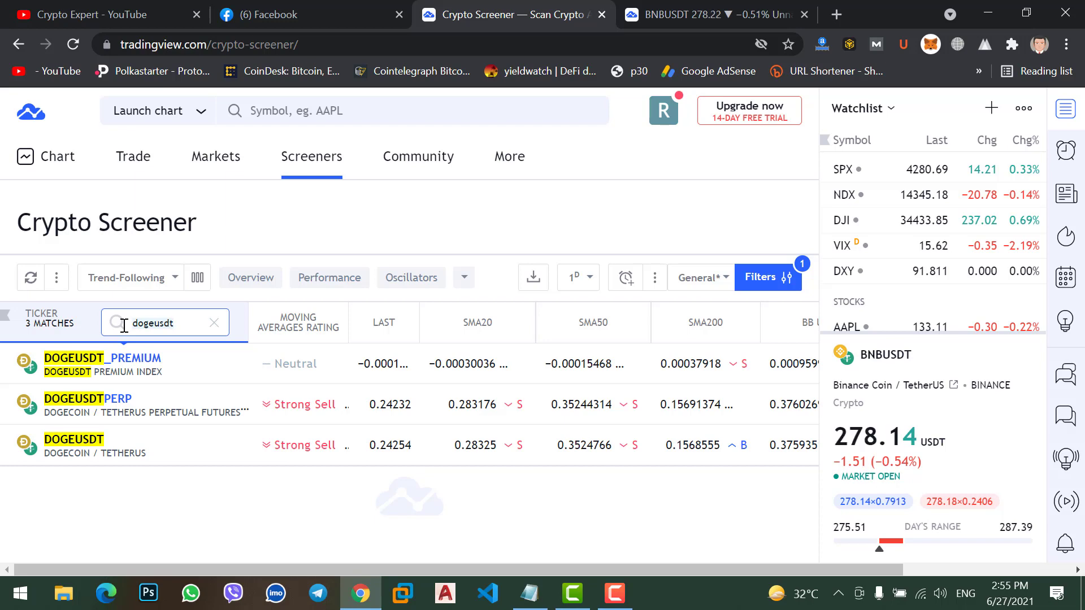
{"action": "key", "text": "ctrl+a"}
{"action": "type", "text": "maticusdt"}
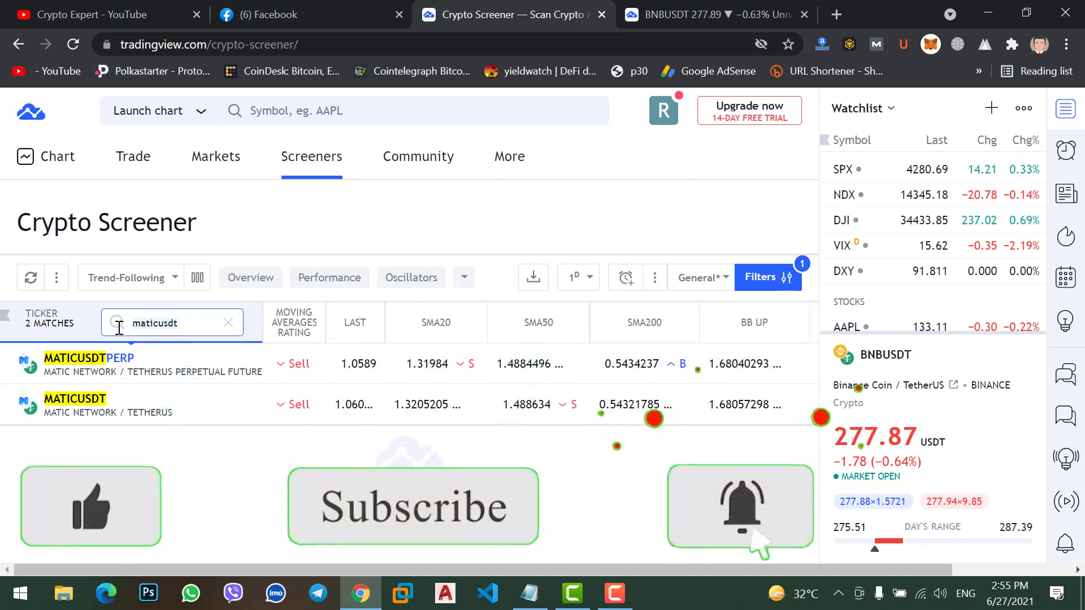
{"action": "key", "text": "ctrl+a"}
{"action": "type", "text": "li"}
{"action": "type", "text": "nchusdt"}
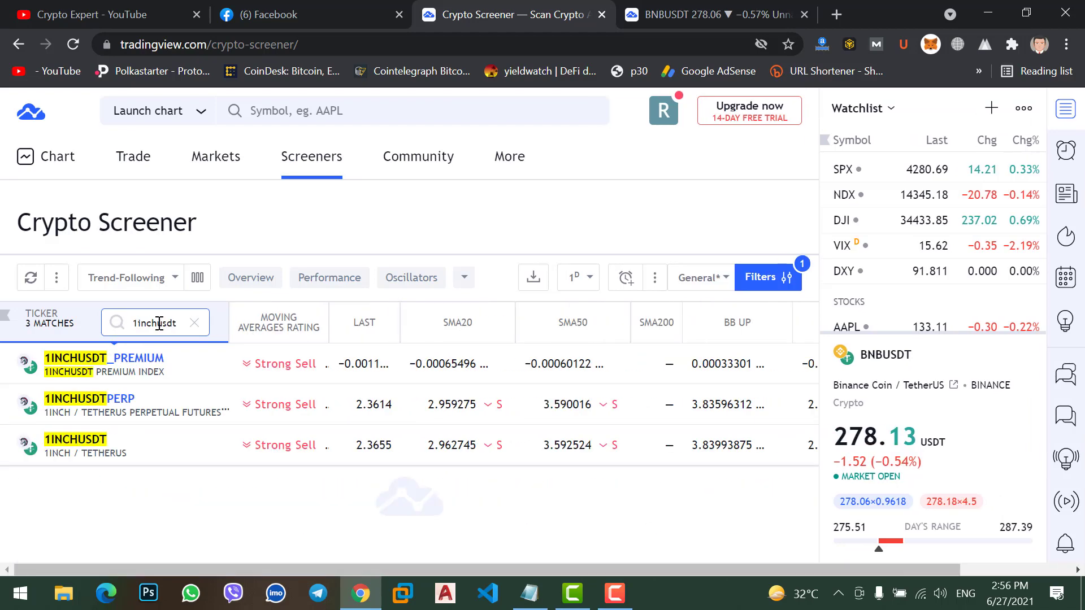
{"action": "key", "text": "BackSpace"}
{"action": "key", "text": "BackSpace"}
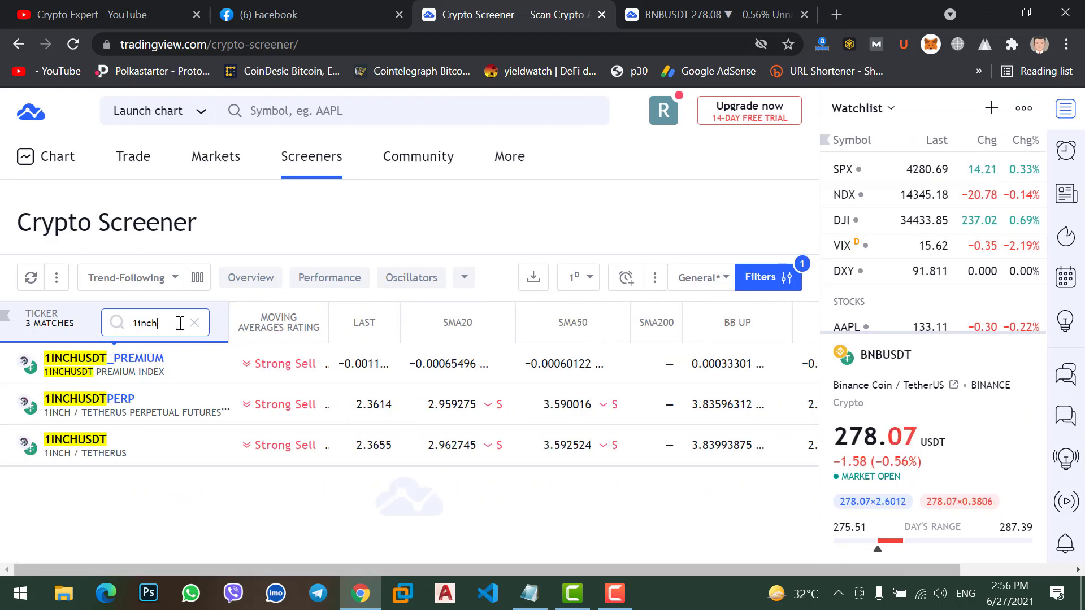
{"action": "key", "text": "BackSpace"}
{"action": "key", "text": "BackSpace"}
{"action": "key", "text": "BackSpace"}
{"action": "key", "text": "BackSpace"}
{"action": "key", "text": "BackSpace"}
- Search for bnbeth, view its Oscillators columns, then return to Trend-Following
{"action": "type", "text": "b"}
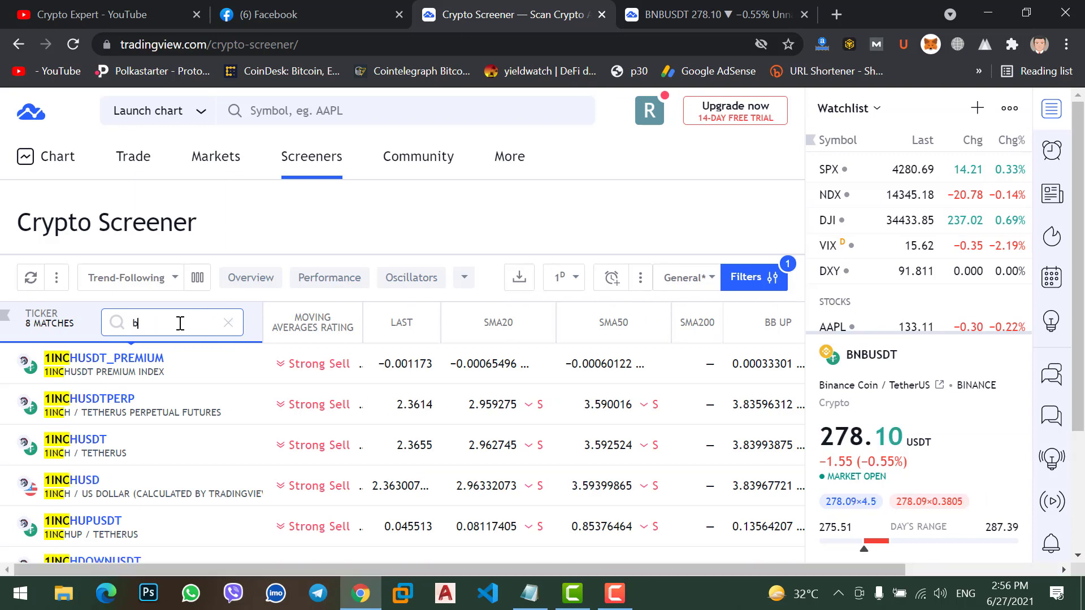
{"action": "type", "text": "nbeth"}
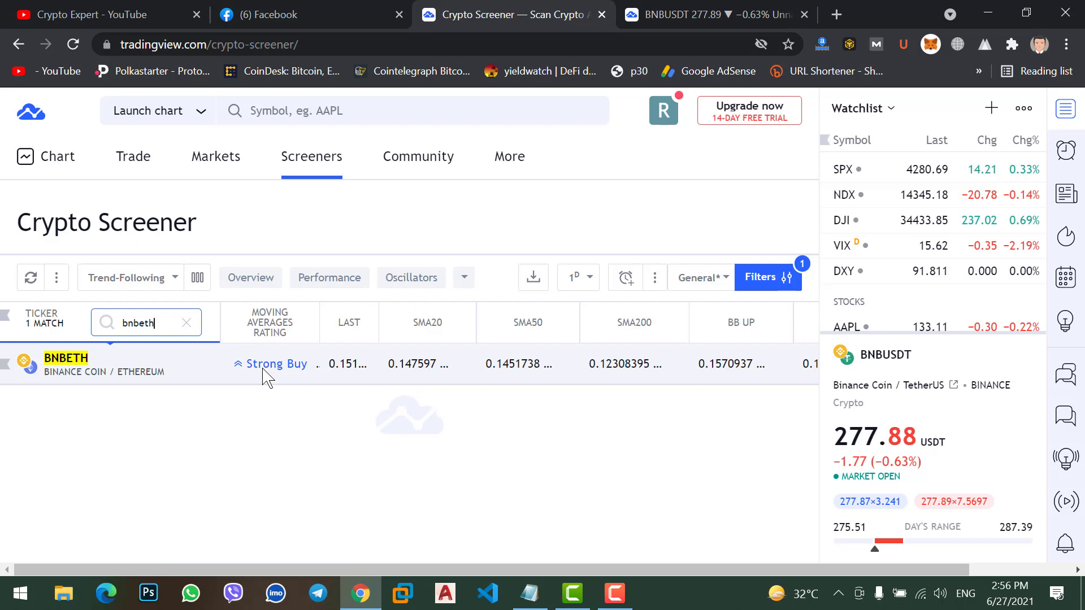
{"action": "left_click", "coordinate": [145, 290]}
{"action": "left_click", "coordinate": [133, 387]}
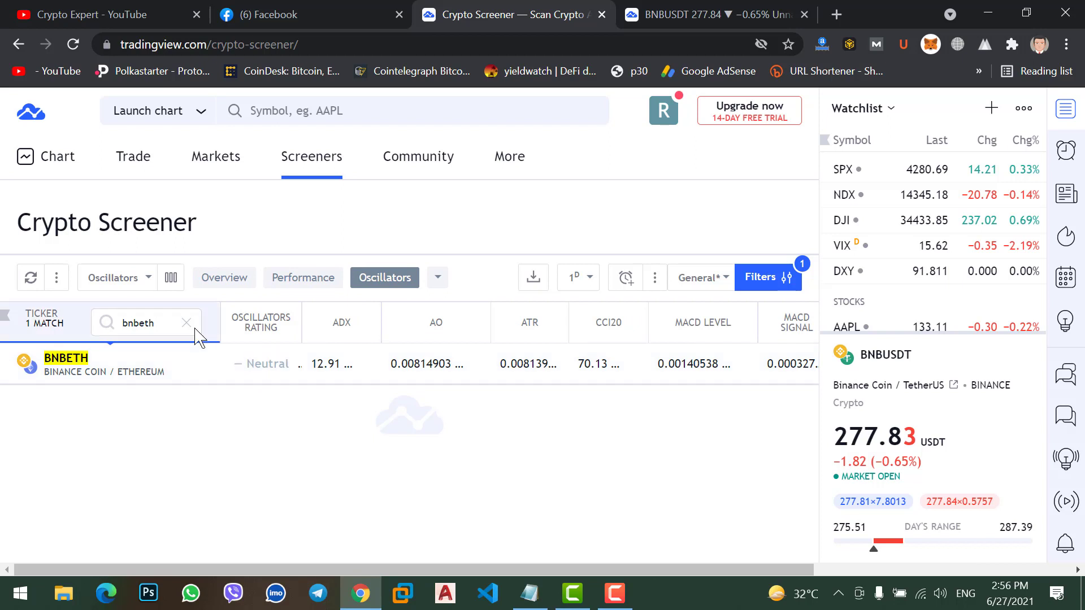
{"action": "left_click", "coordinate": [141, 283]}
{"action": "left_click", "coordinate": [128, 421]}
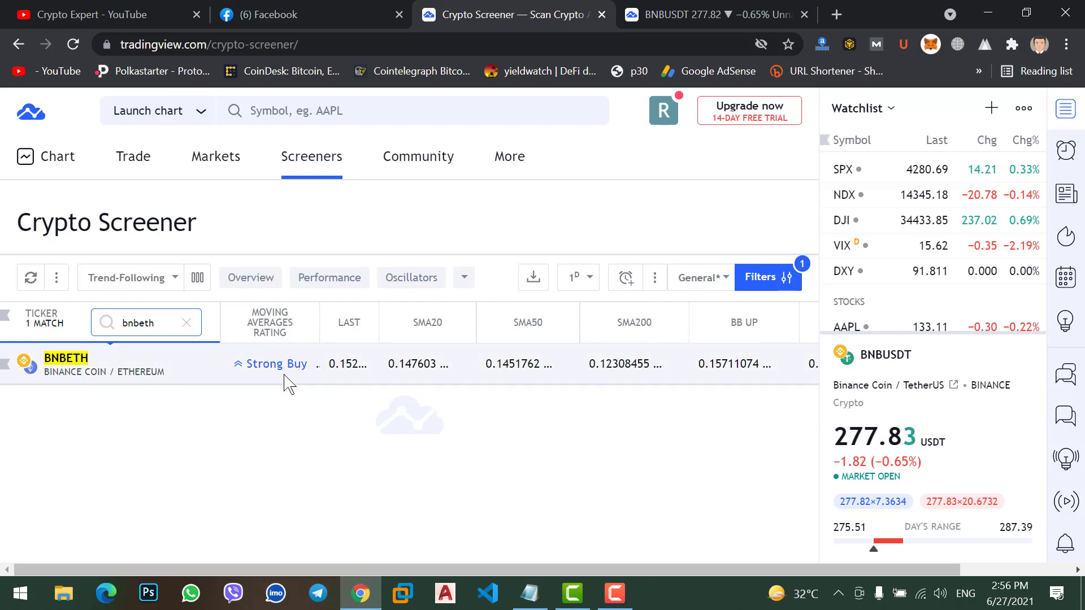
- Replace the ticker search with btcbnb, then btceth, then adabnb
{"action": "left_click_drag", "start_coordinate": [161, 322], "coordinate": [119, 322]}
{"action": "type", "text": "btcbnb"}
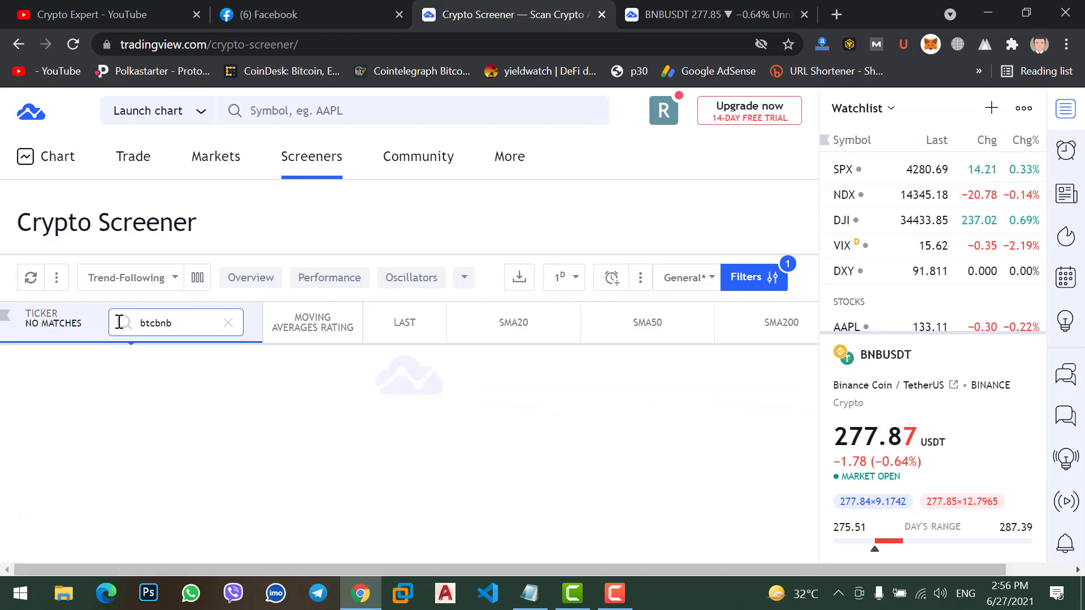
{"action": "key", "text": "BackSpace"}
{"action": "key", "text": "BackSpace"}
{"action": "key", "text": "BackSpace"}
{"action": "type", "text": "eth"}
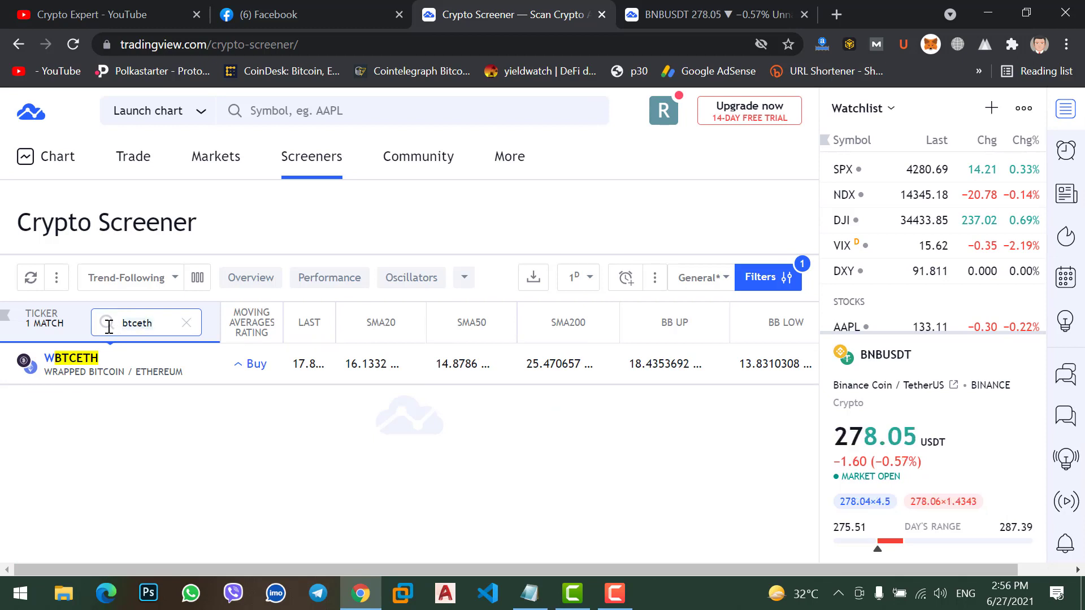
{"action": "key", "text": "ctrl+a"}
{"action": "type", "text": "ada"}
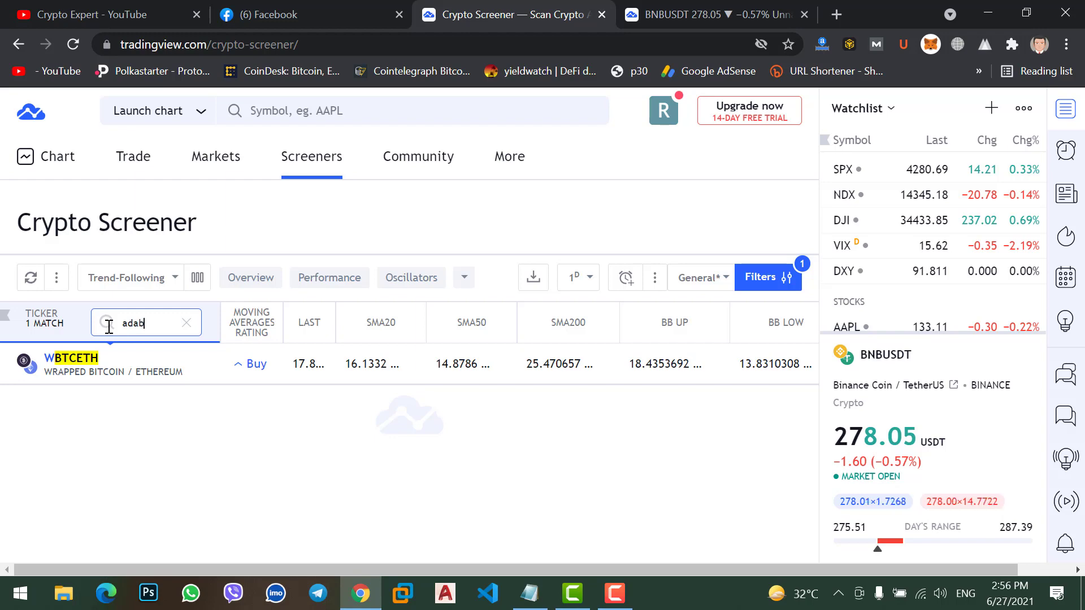
{"action": "type", "text": "bnb"}
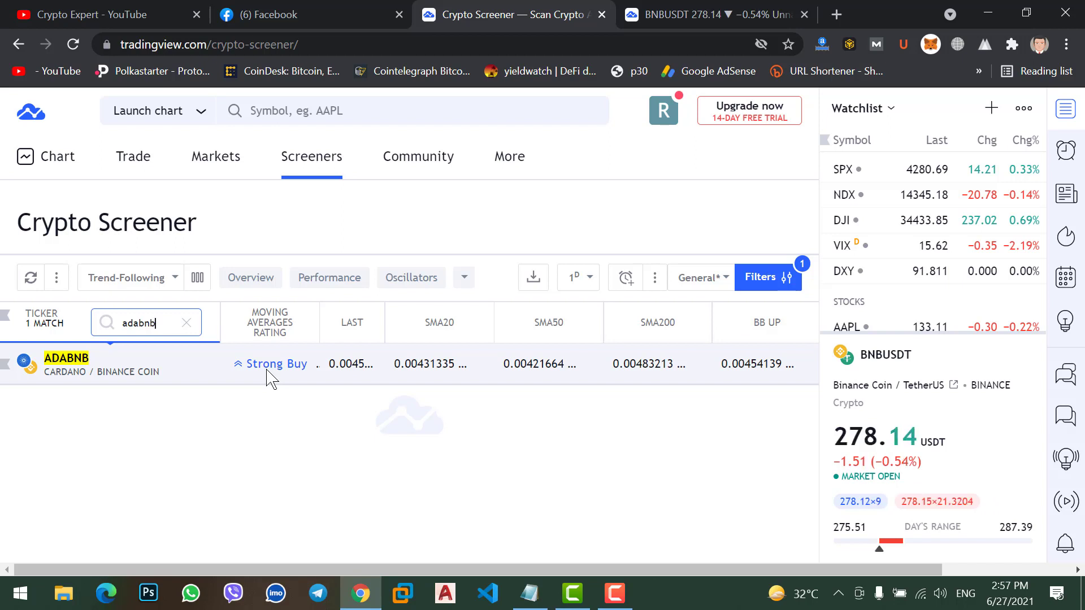
{"action": "left_click", "coordinate": [161, 288]}
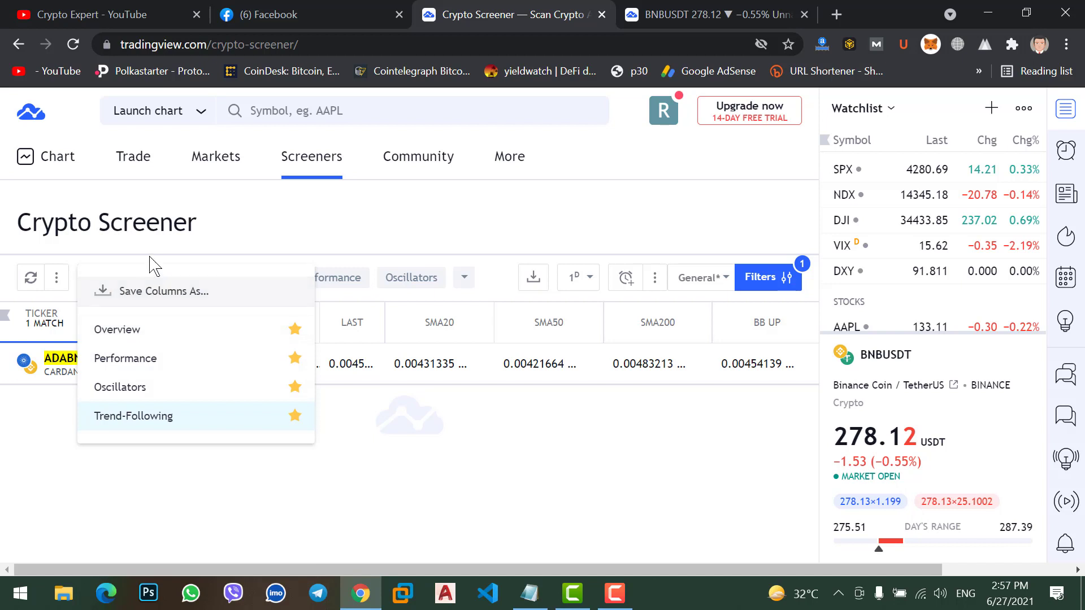
{"action": "left_click", "coordinate": [260, 205]}
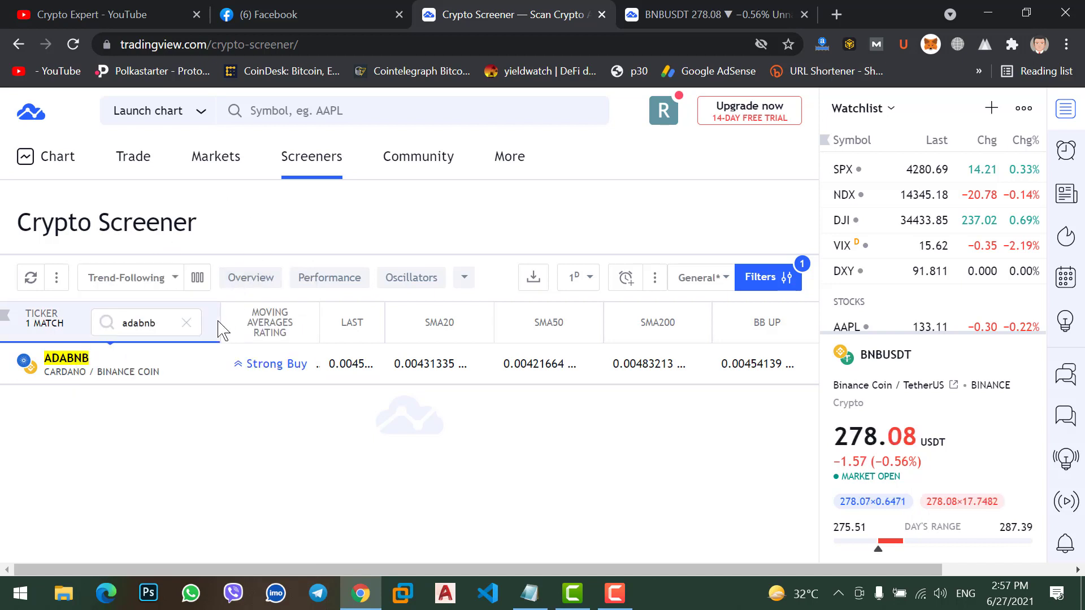
{"action": "left_click", "coordinate": [159, 320]}
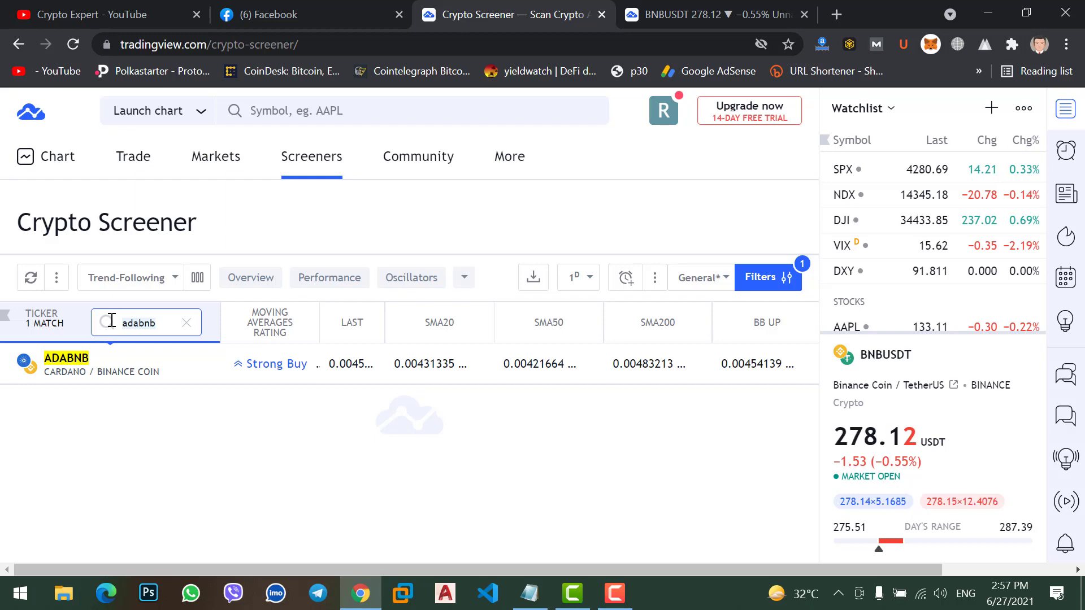
- Change the screener Ticker search to BNBUSDT and bring up the BNBUSDT daily chart
{"action": "key", "text": "BackSpace"}
{"action": "key", "text": "BackSpace"}
{"action": "key", "text": "BackSpace"}
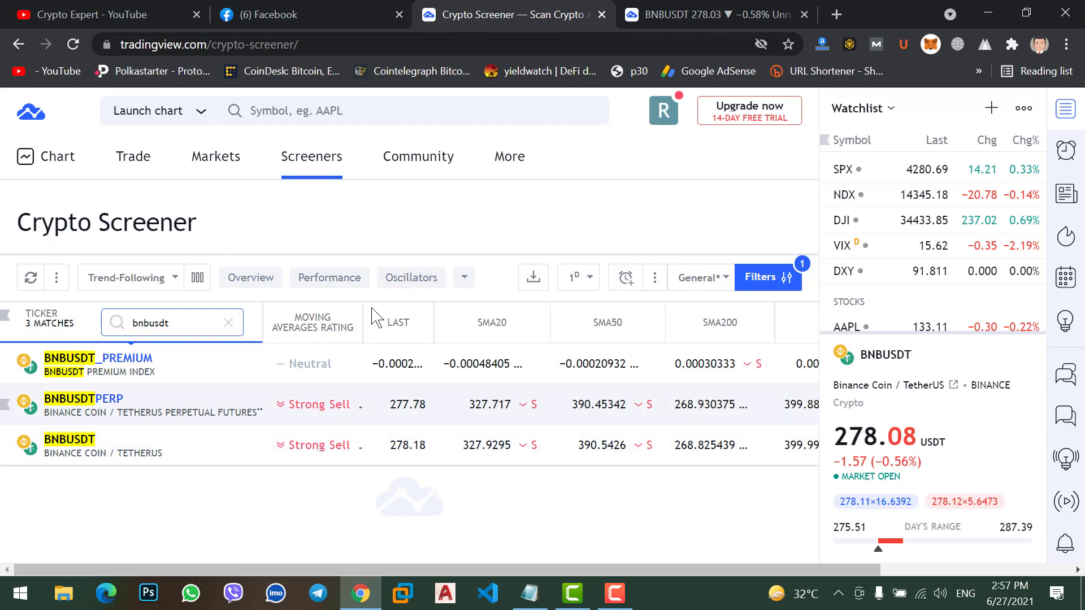
{"action": "left_click", "coordinate": [668, 7]}
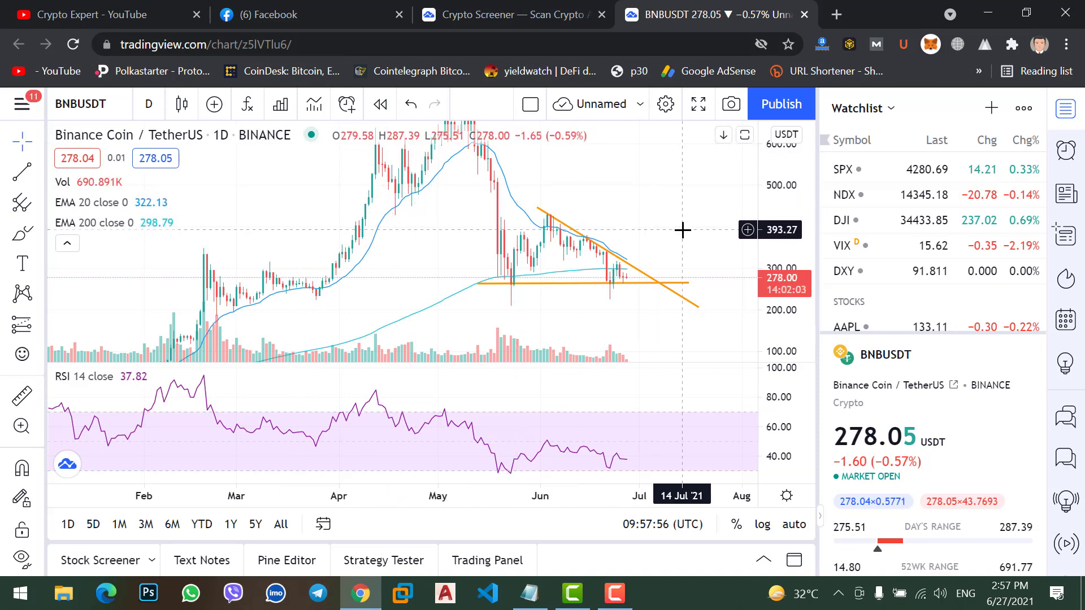
- Zoom the BNBUSDT chart in on recent months around the descending triangle near 277.94
{"action": "scroll", "coordinate": [682, 263], "scroll_direction": "up", "scroll_amount": 2}
{"action": "scroll", "coordinate": [682, 262], "scroll_direction": "up", "scroll_amount": 2}
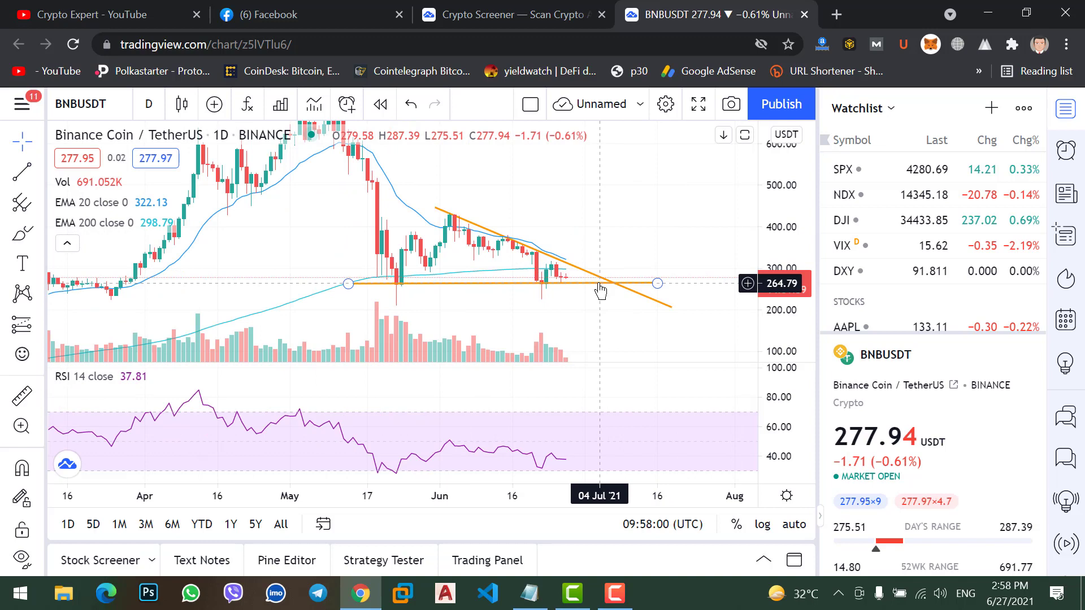